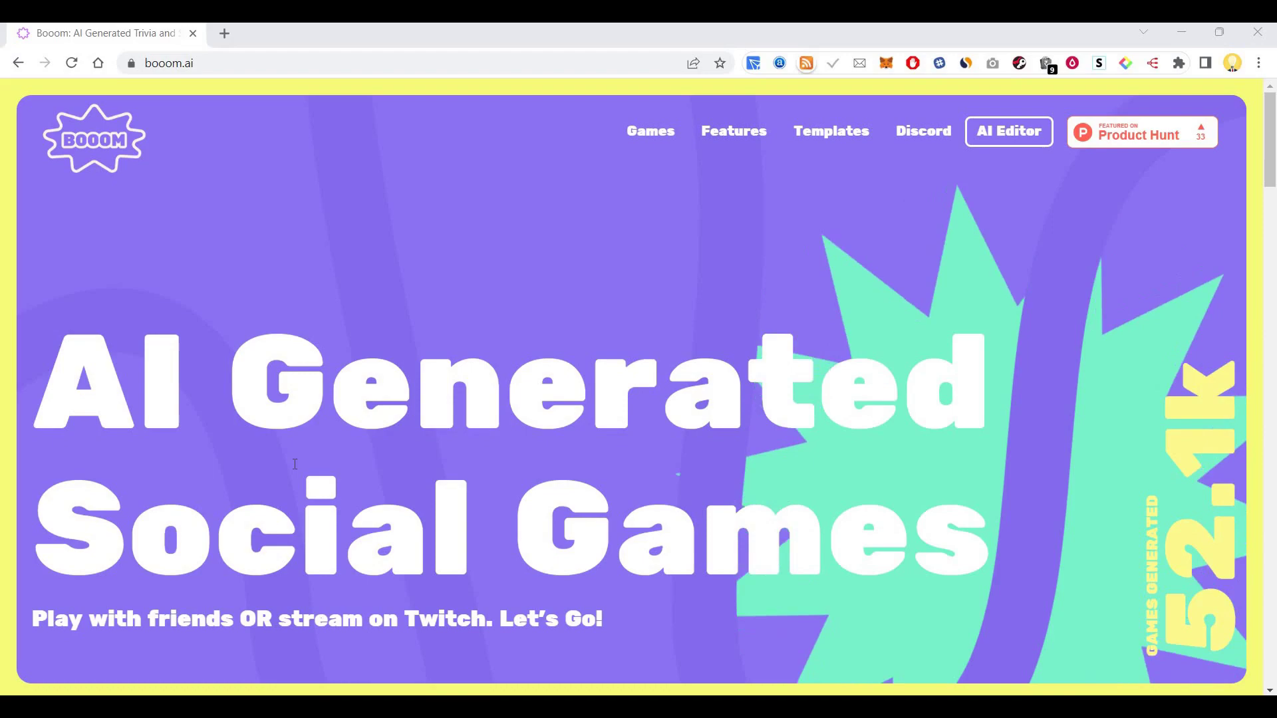
# Step: Scroll the booom.ai homepage past the Quick start cards to the Beta AI Editor button
pyautogui.scroll(-7, 293, 465)
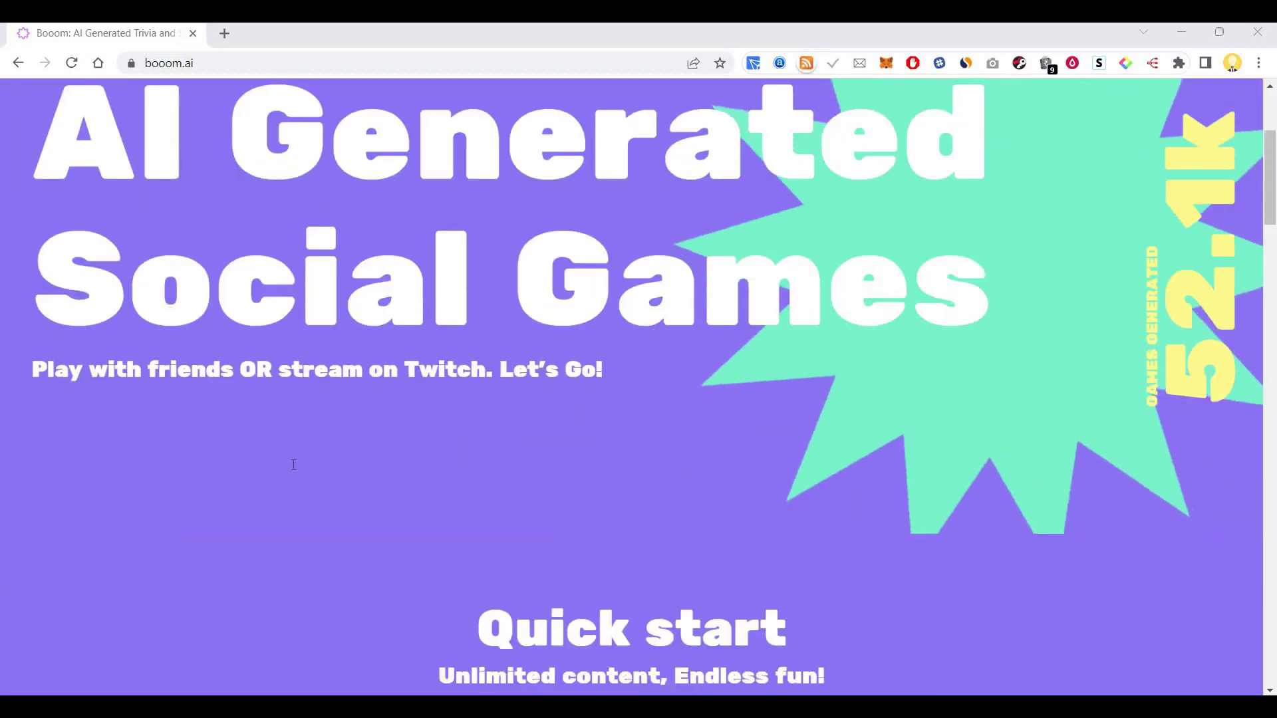
pyautogui.scroll(-3, 293, 464)
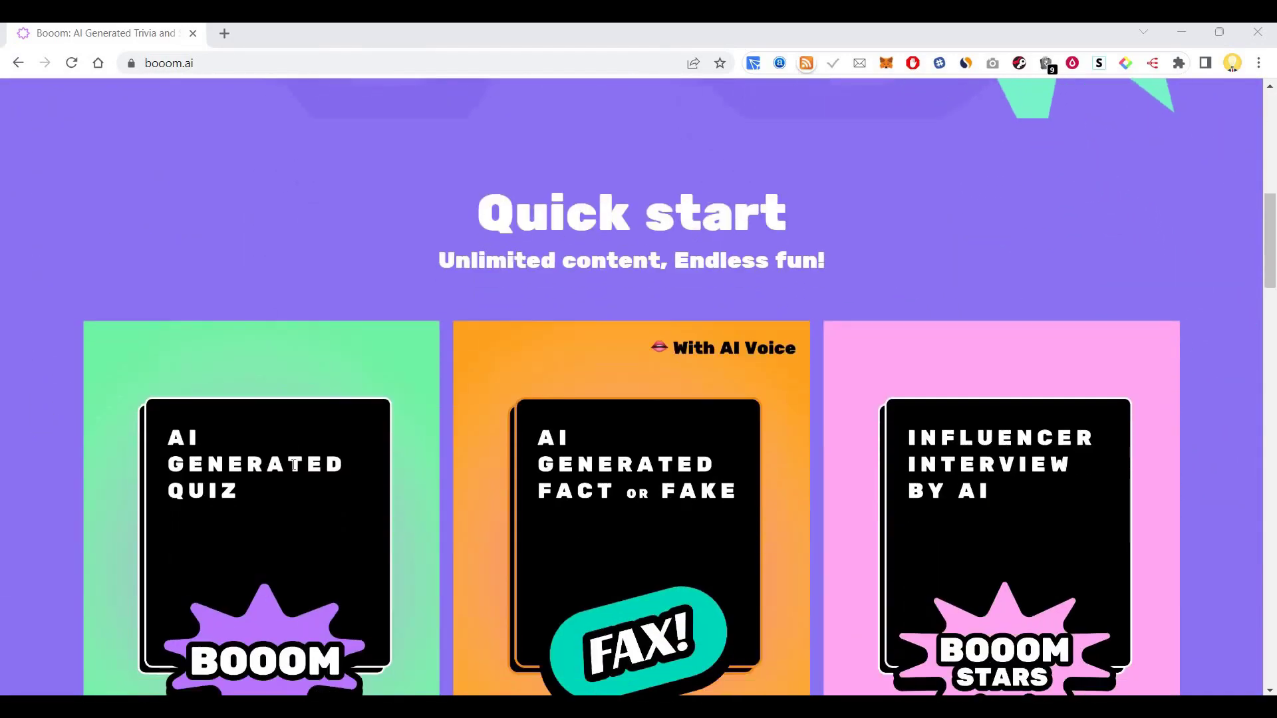
pyautogui.scroll(-1, 293, 465)
pyautogui.scroll(-3, 281, 463)
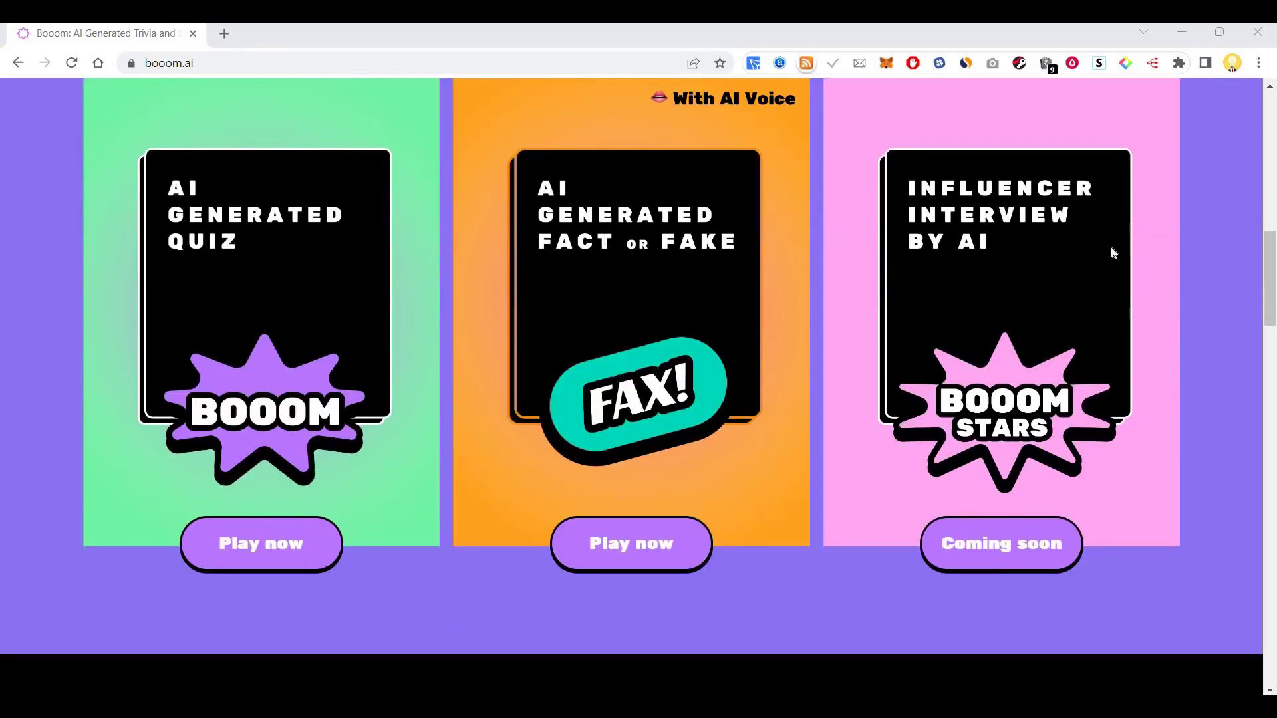
pyautogui.scroll(1, 1031, 326)
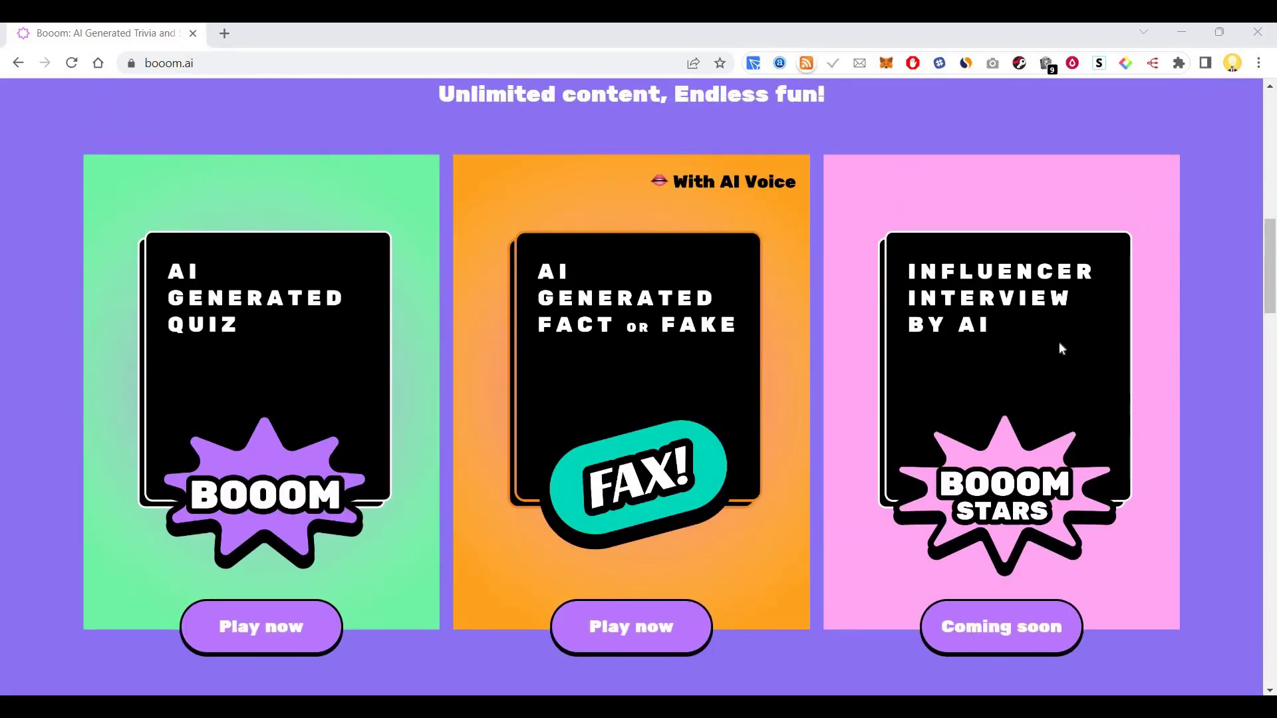
pyautogui.scroll(-5, 1059, 341)
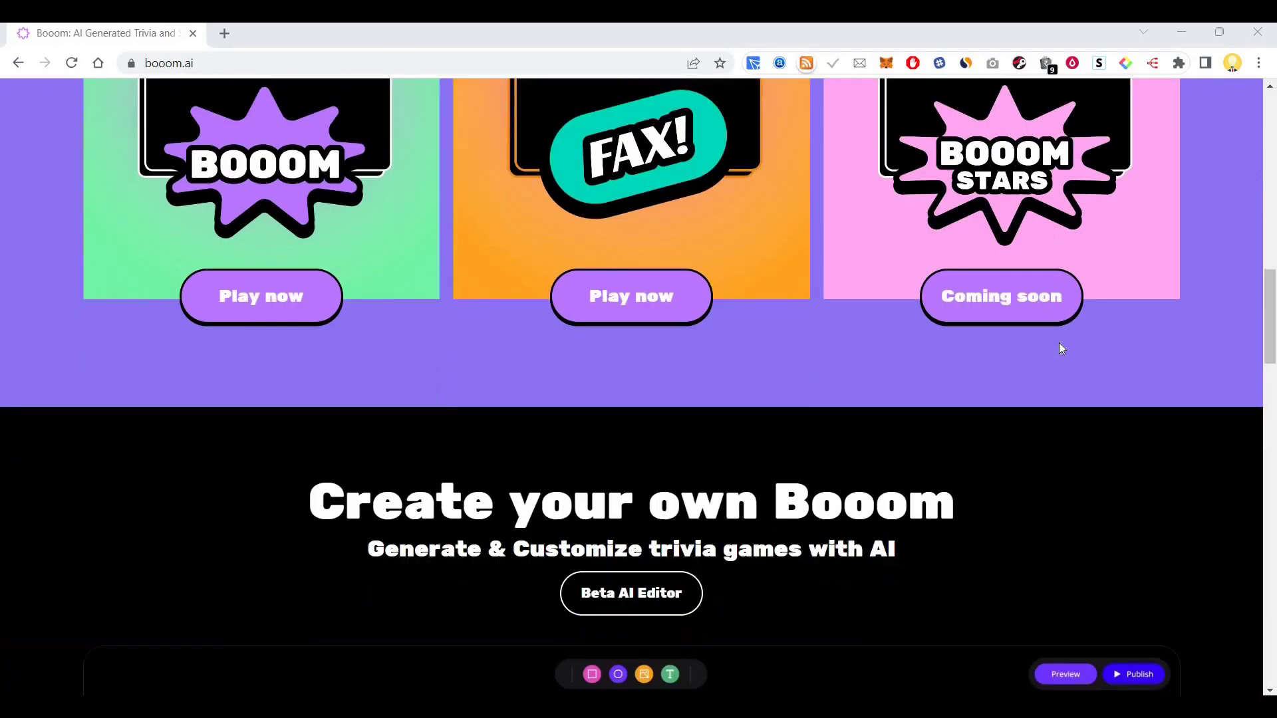
pyautogui.scroll(-2, 575, 389)
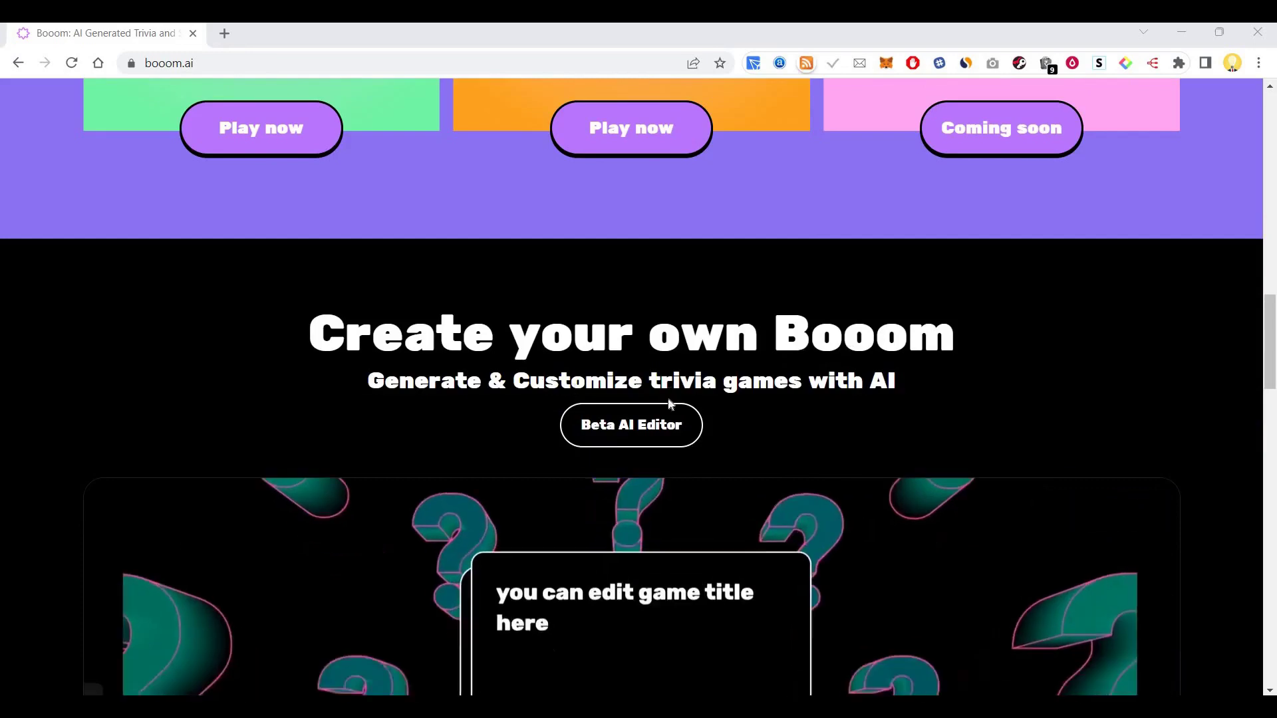
# Step: Open the Beta AI Editor link in a new tab and switch to the Playroom Editor
pyautogui.rightClick(658, 416)
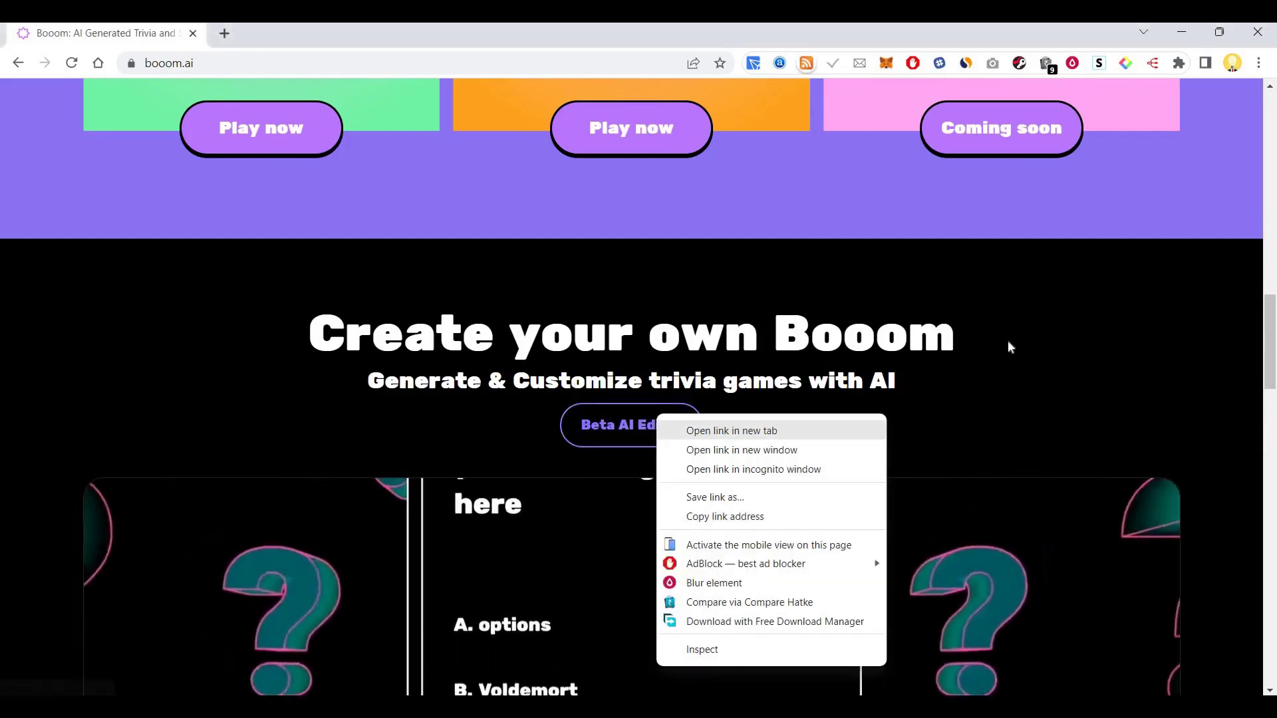
pyautogui.press('t')
pyautogui.scroll(-9, 1007, 343)
pyautogui.scroll(-8, 1008, 346)
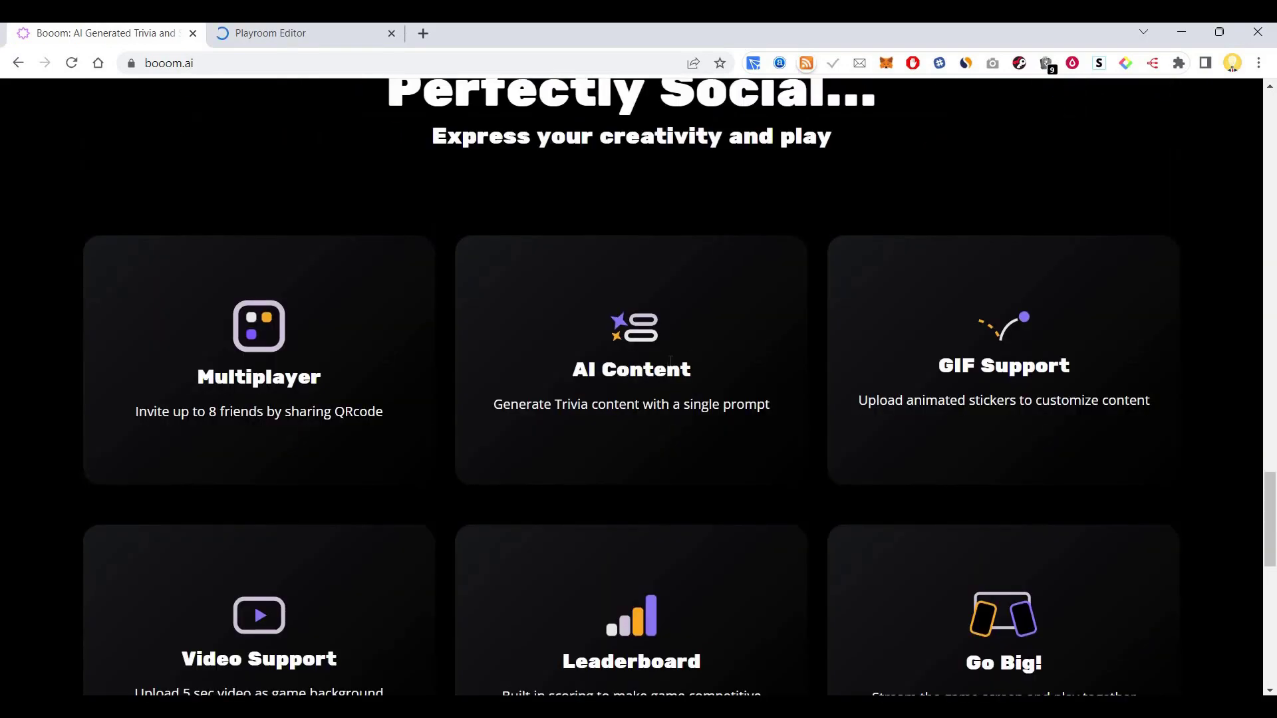
pyautogui.scroll(-4, 1152, 398)
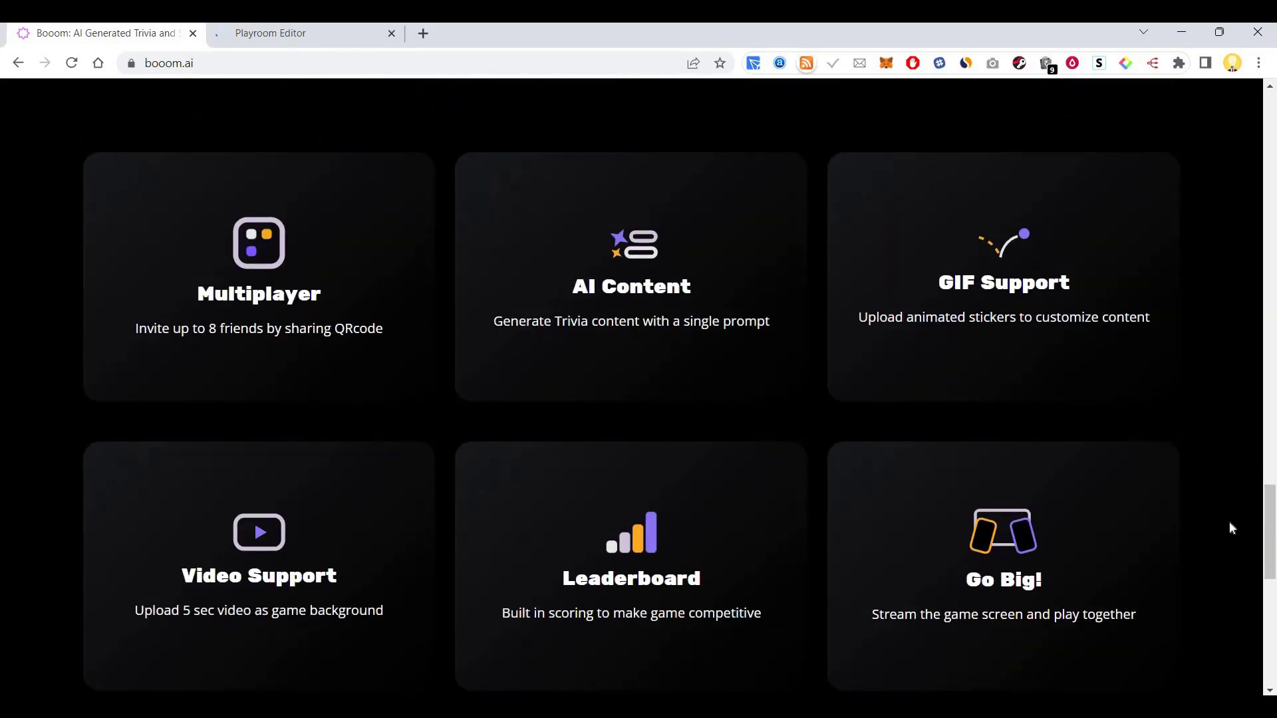
pyautogui.moveTo(1271, 585); pyautogui.dragTo(1272, 646)
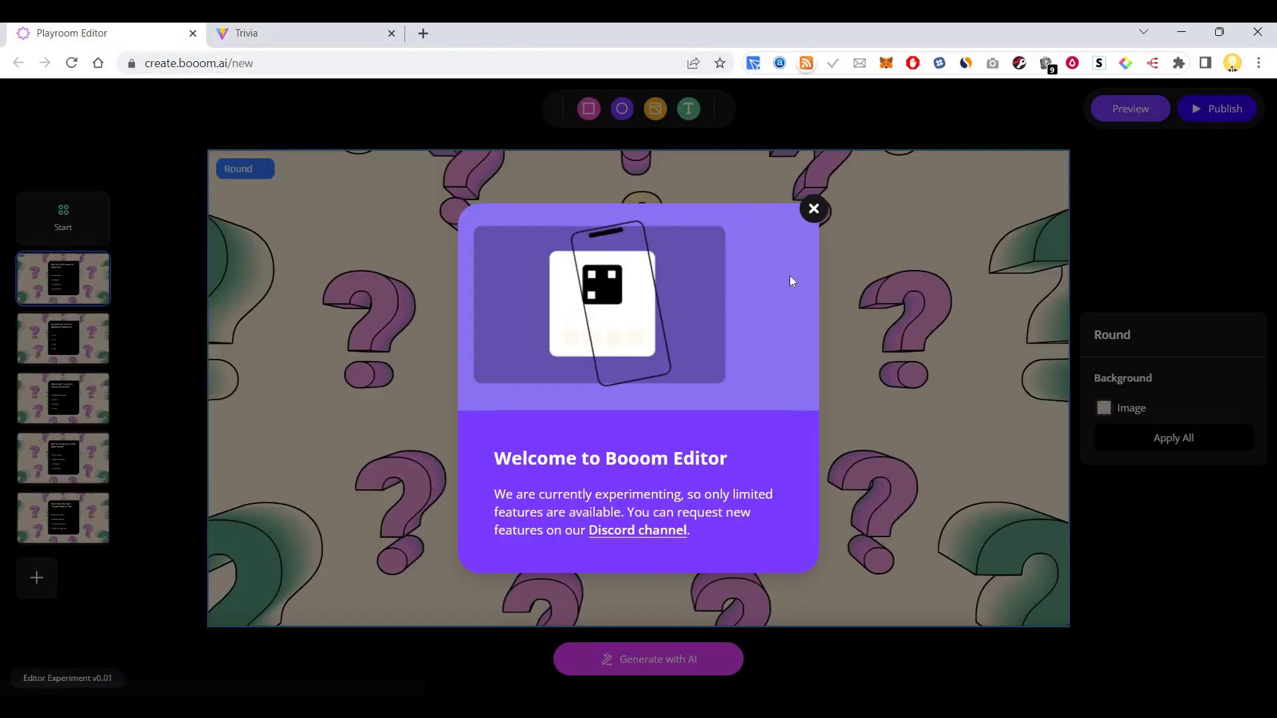
# Step: Dismiss the welcome message, inspect the sample question card, then launch Generate with AI
pyautogui.click(814, 209)
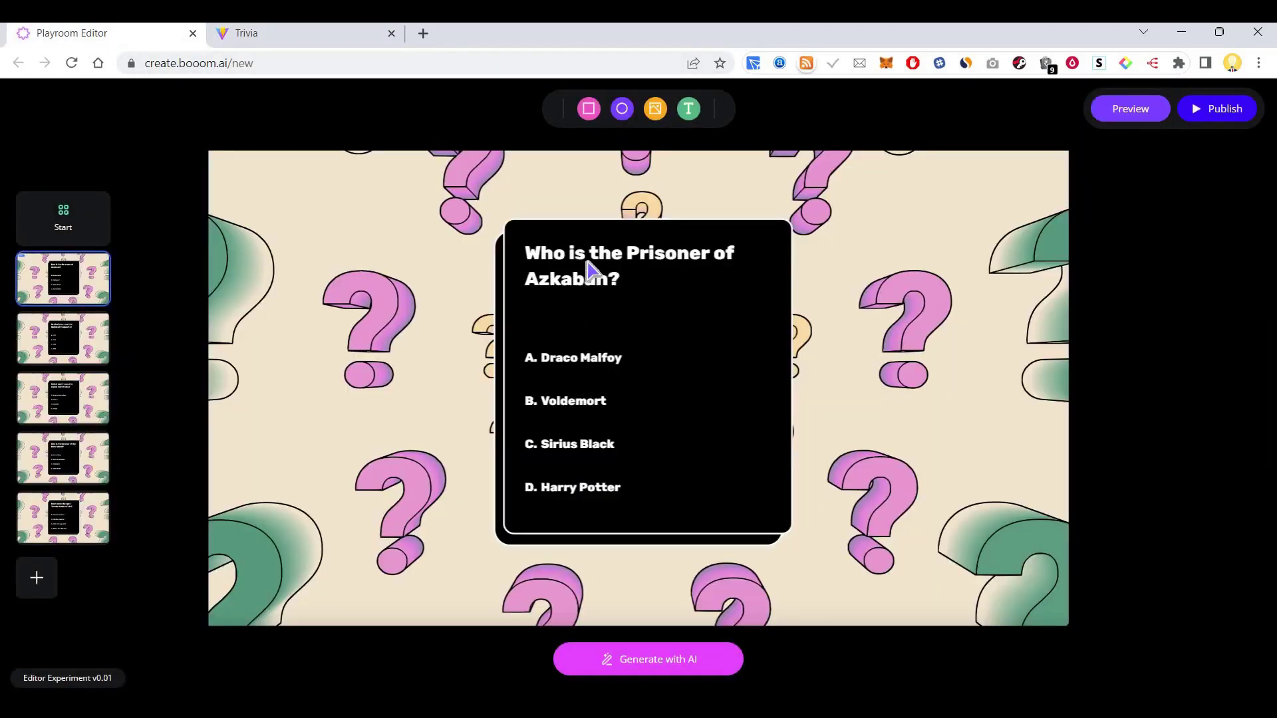
pyautogui.click(618, 293)
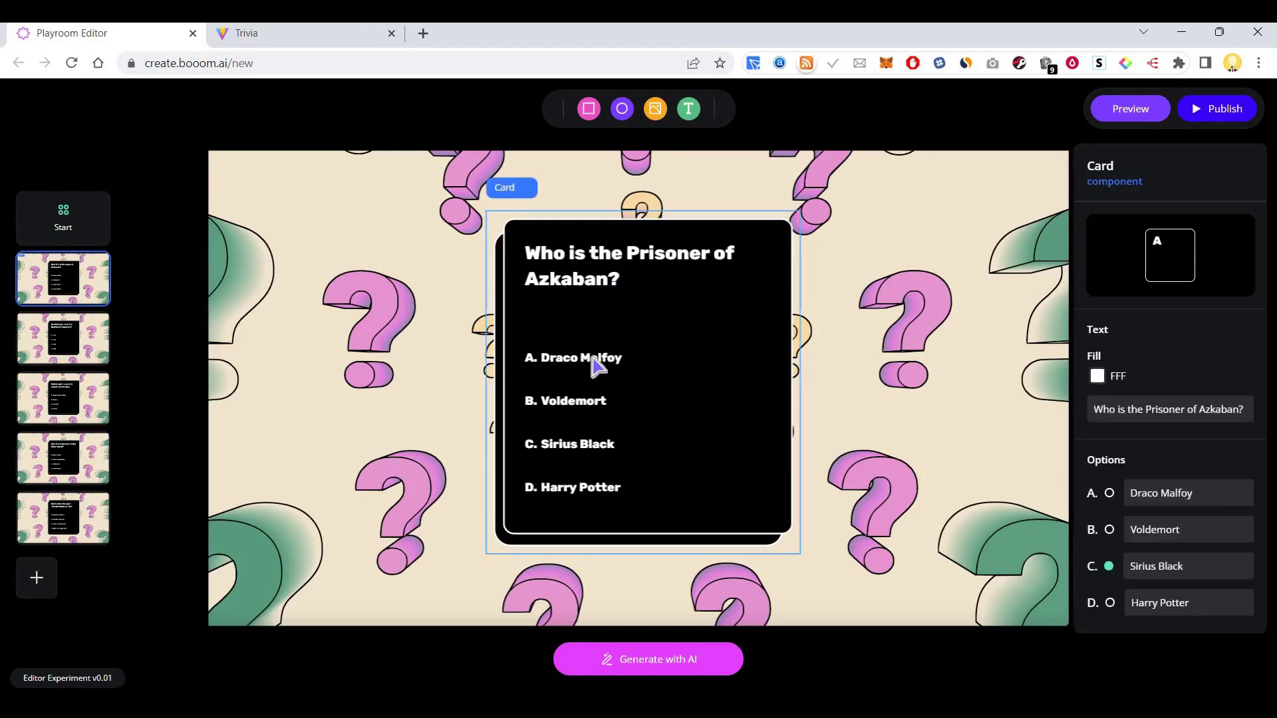
pyautogui.click(663, 656)
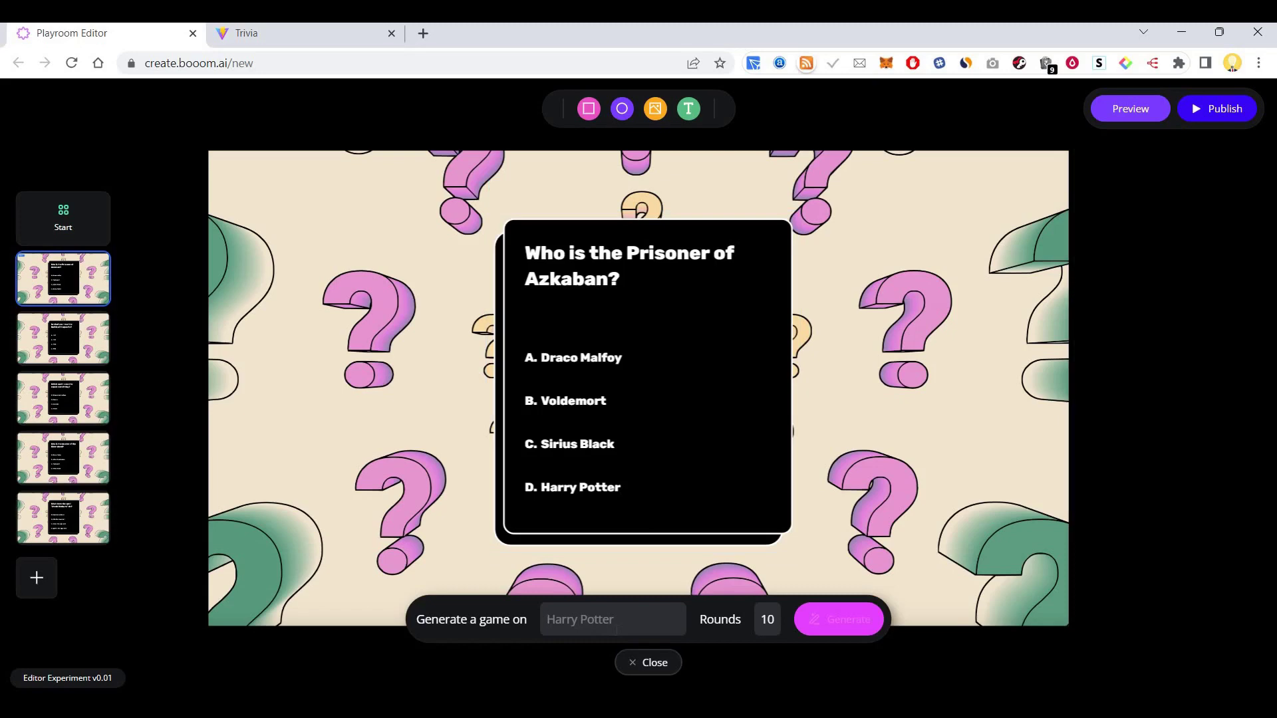
# Step: Generate a 10-round 'Cricket in India' trivia game, then switch to the Trivia tab
pyautogui.write('Cricket in India')
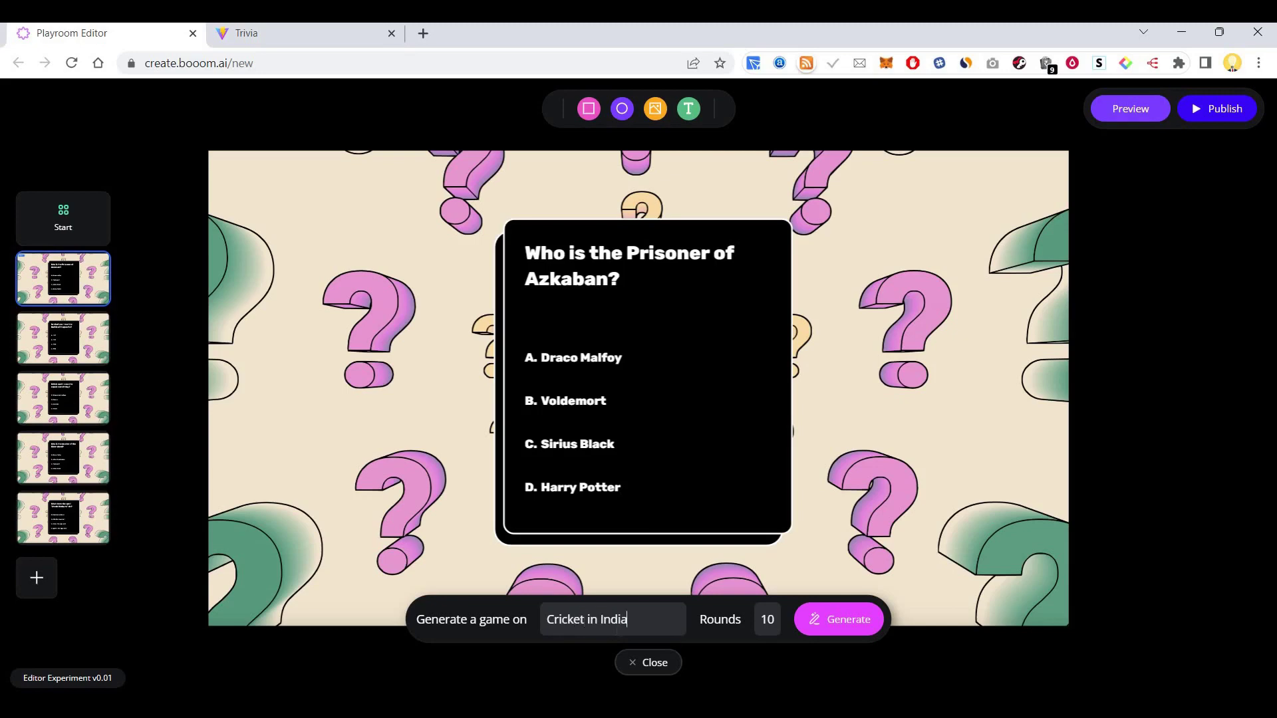
pyautogui.click(855, 627)
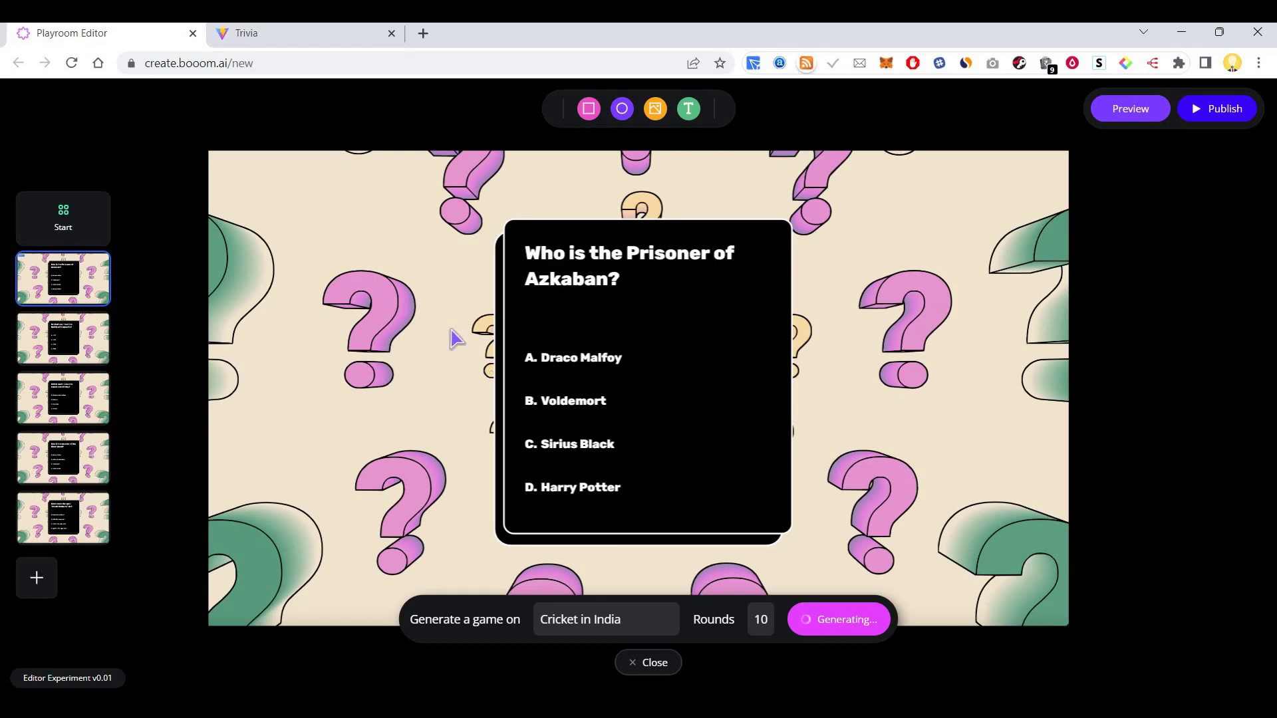
pyautogui.click(340, 40)
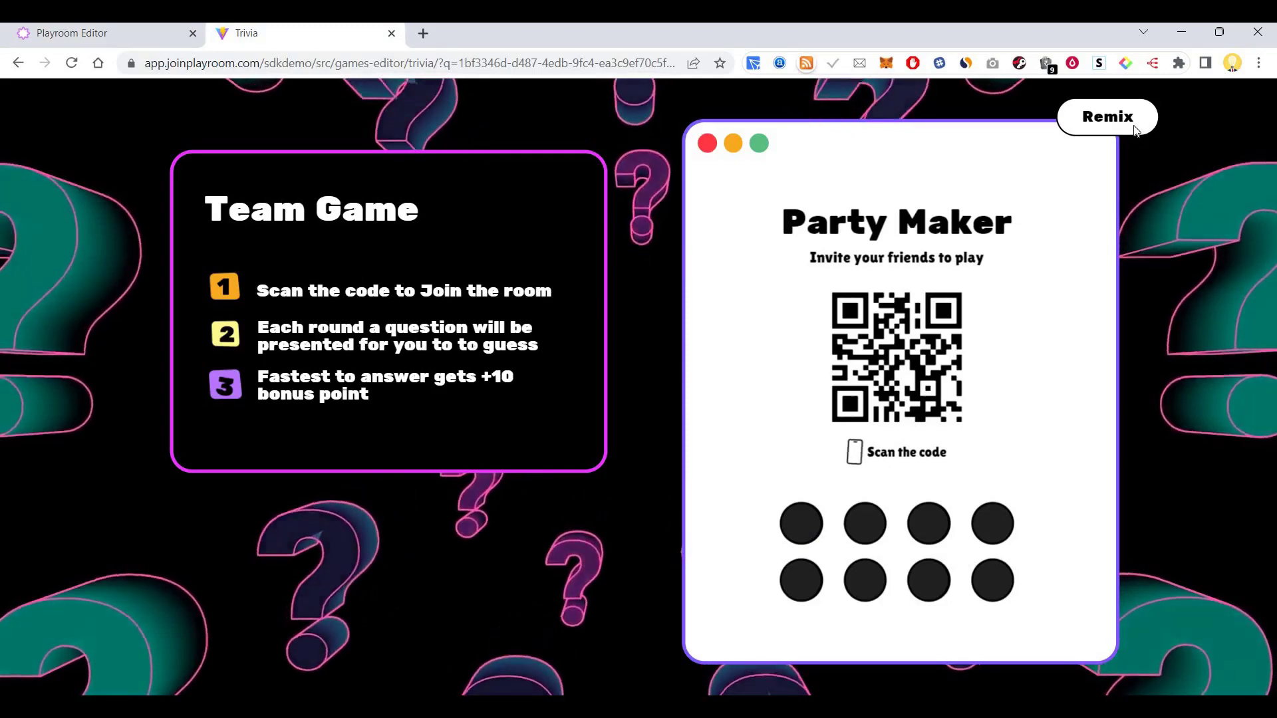
# Step: Remix the game and close the extra Trivia tab to return to the filled editor
pyautogui.click(1107, 116)
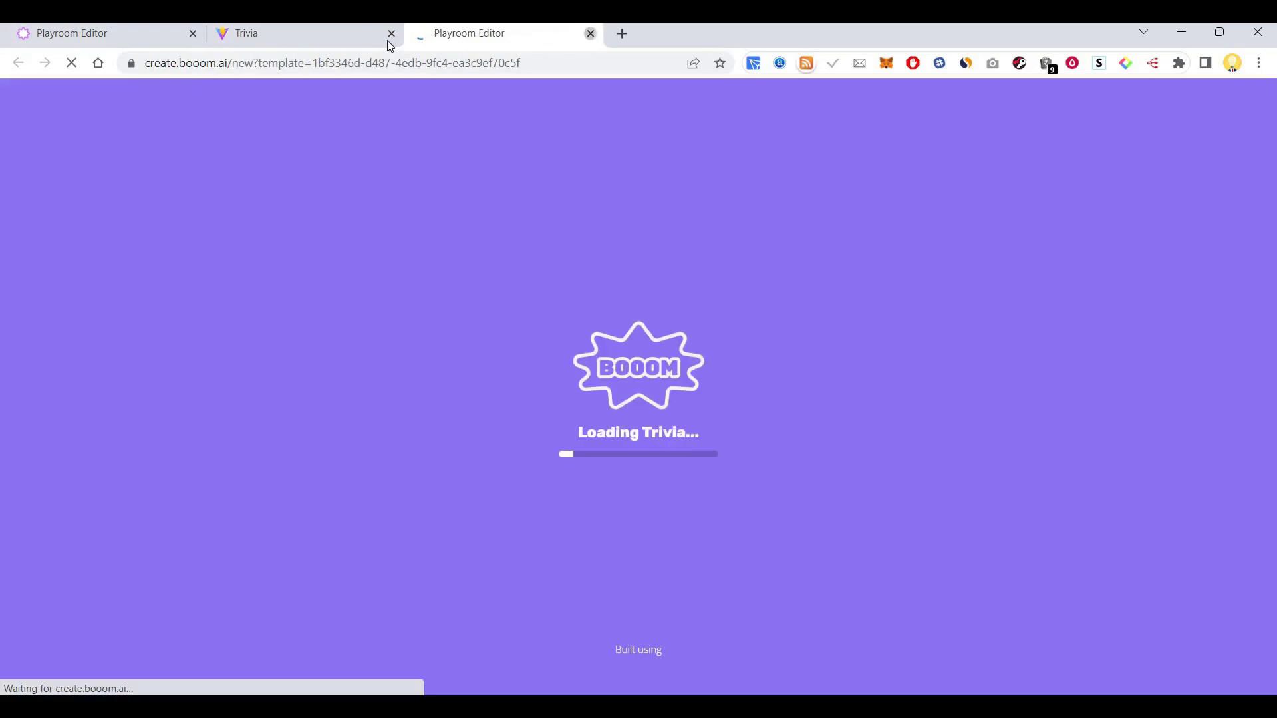
pyautogui.hotkey('ctrl', 'w')
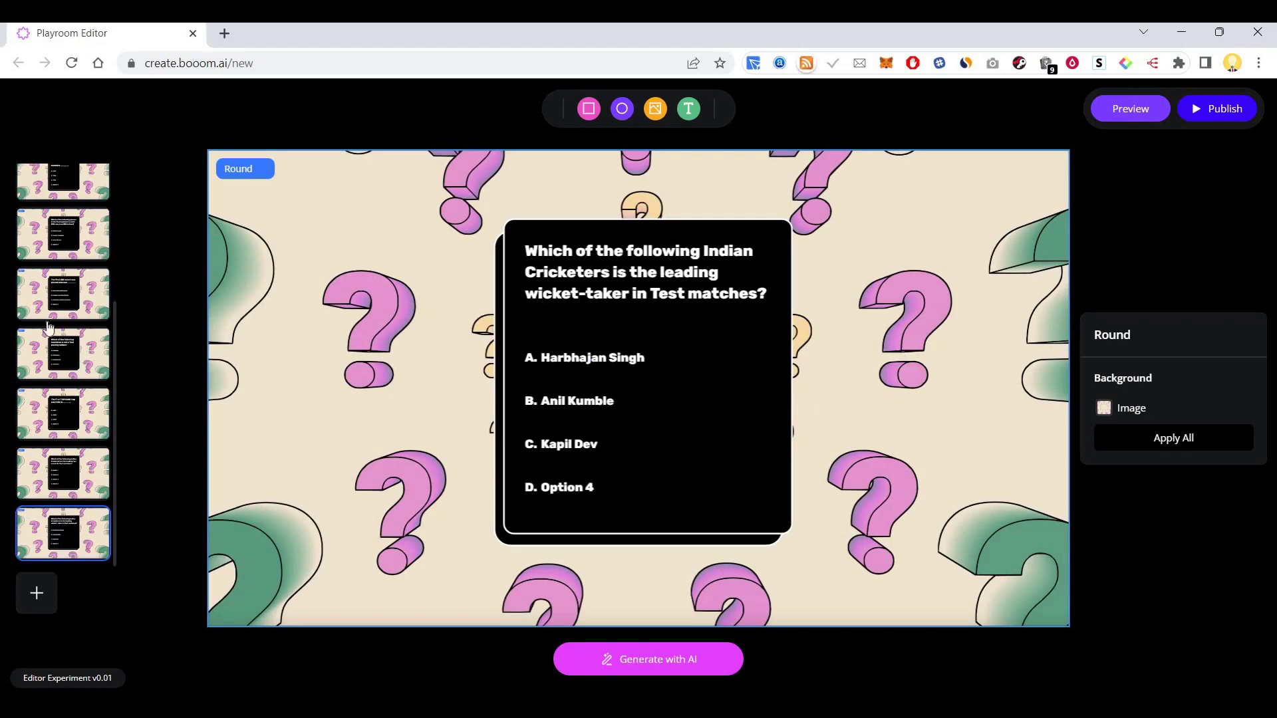
# Step: Preview the game on Web from its Start slide
pyautogui.scroll(3, 56, 279)
pyautogui.click(1118, 110)
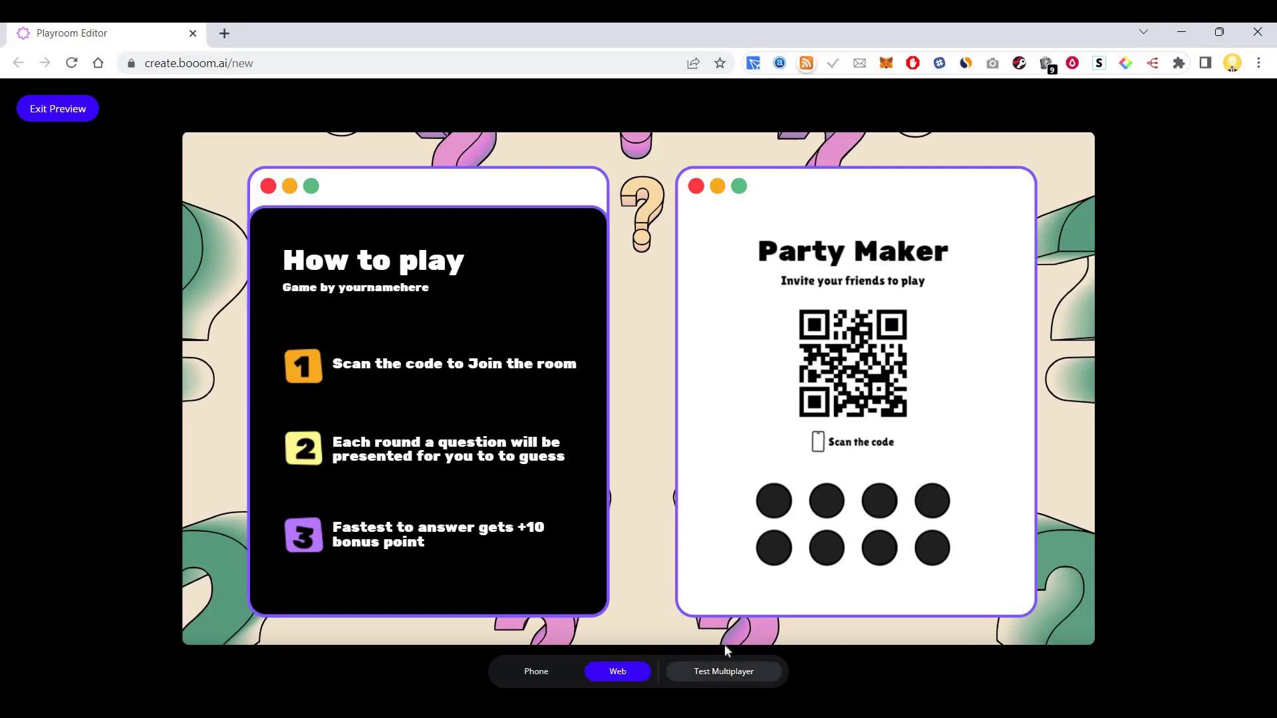
# Step: Test multiplayer as host, start the game on Web, then start it again in Phone view
pyautogui.click(725, 668)
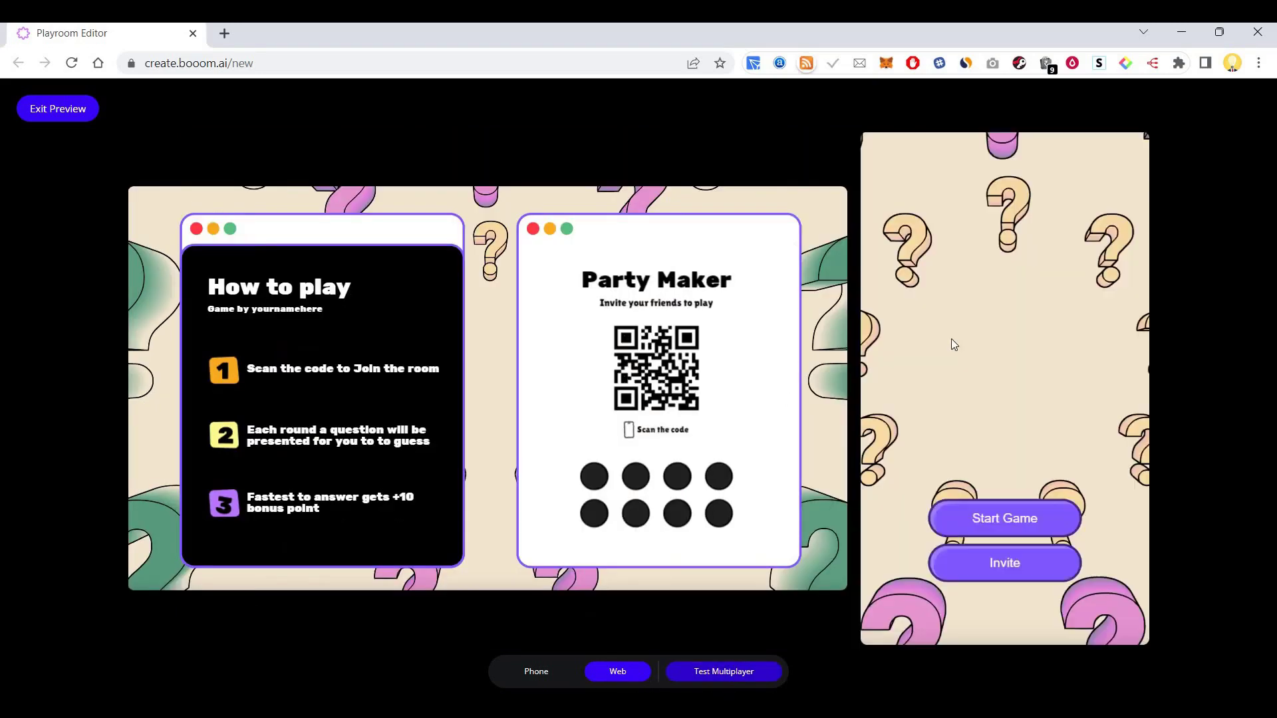
pyautogui.click(999, 521)
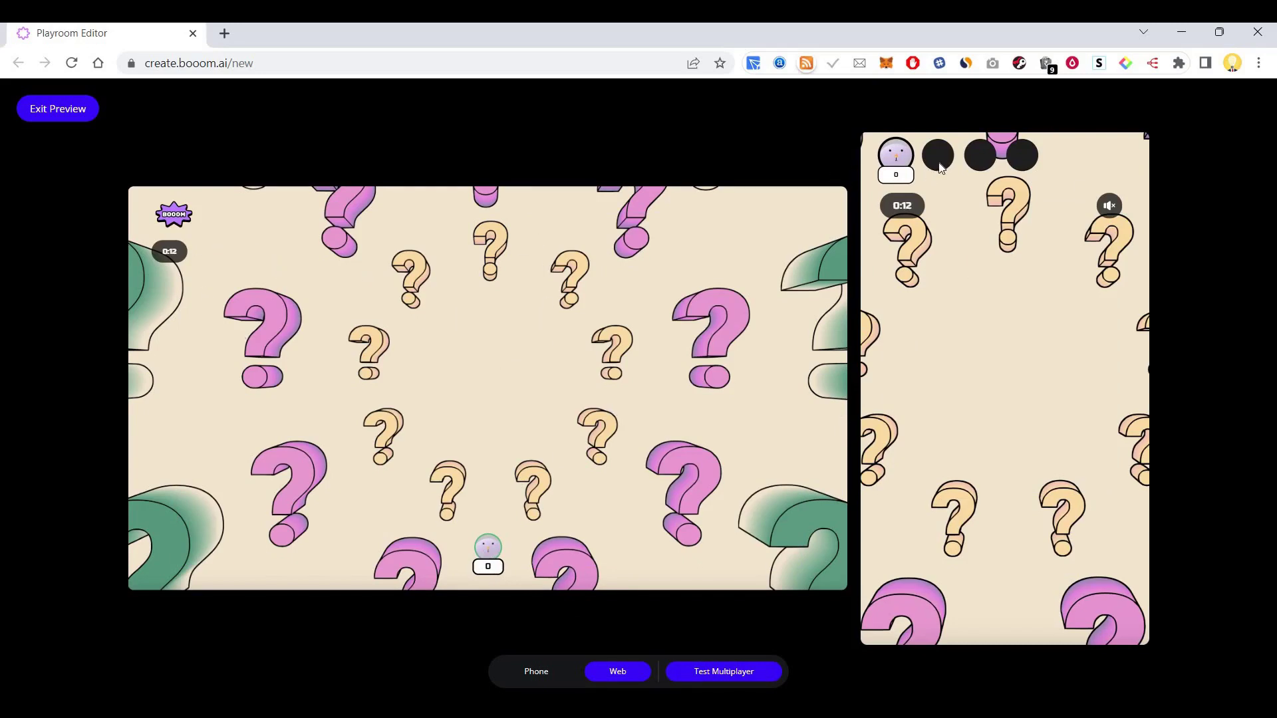
pyautogui.click(555, 675)
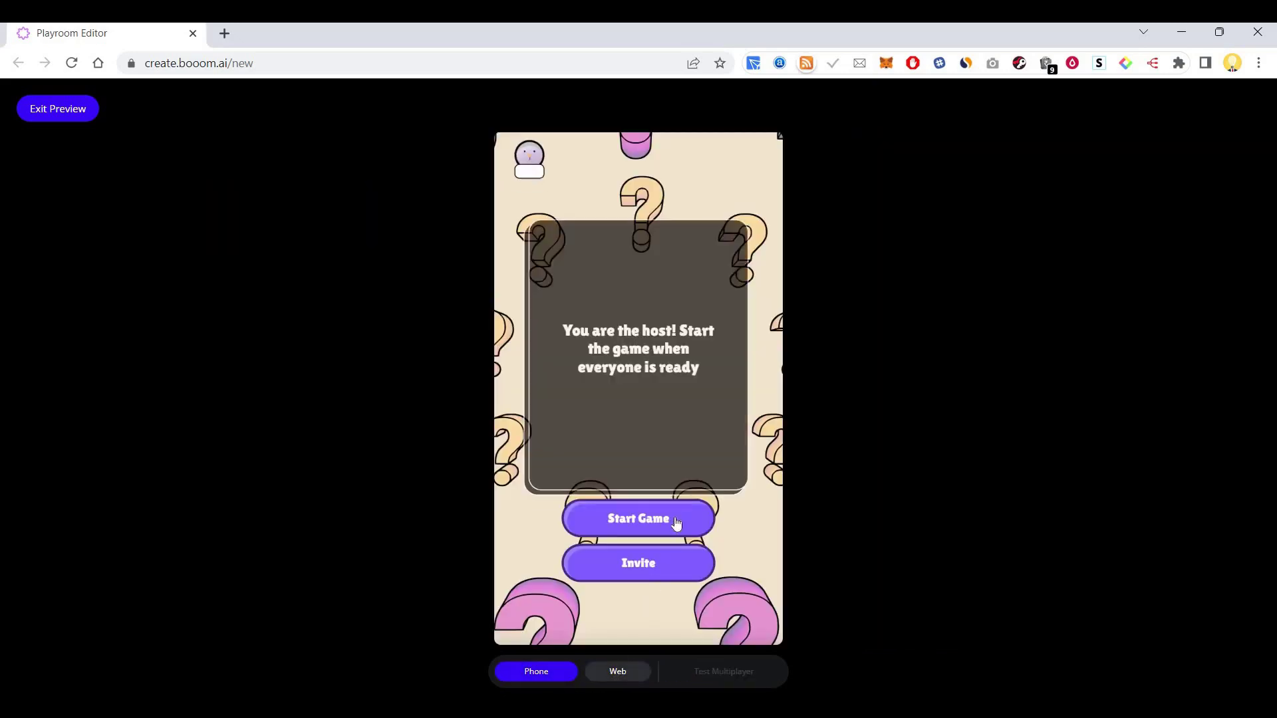
pyautogui.click(676, 519)
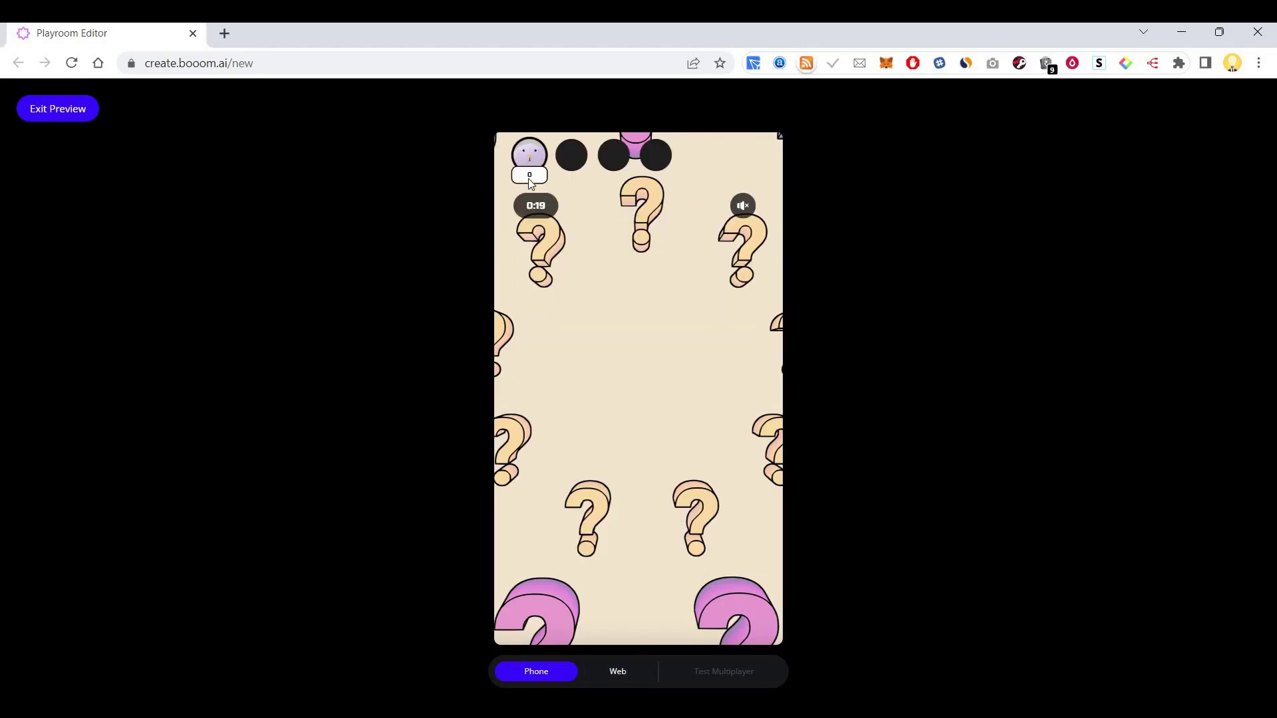
# Step: Exit the preview and check the ODI, T20 World Cup, run-scorer, wicket-taker and first-Test-win rounds
pyautogui.click(66, 118)
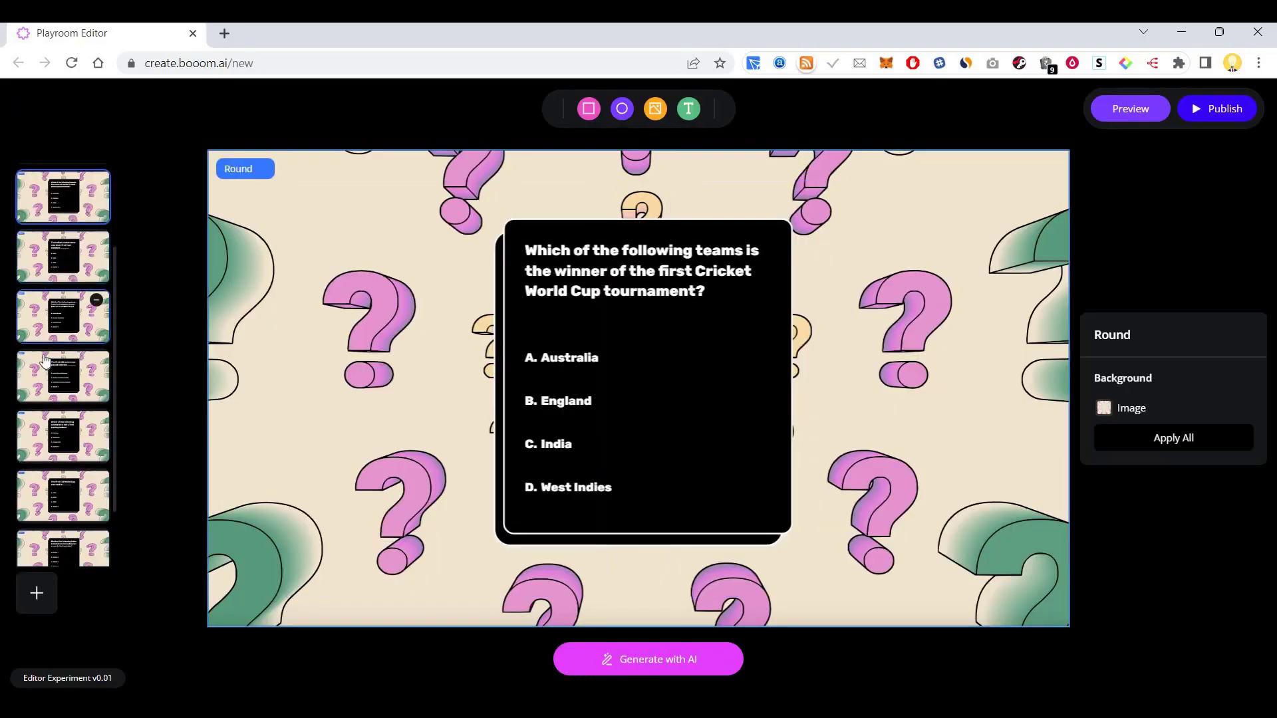
pyautogui.click(44, 360)
pyautogui.click(45, 480)
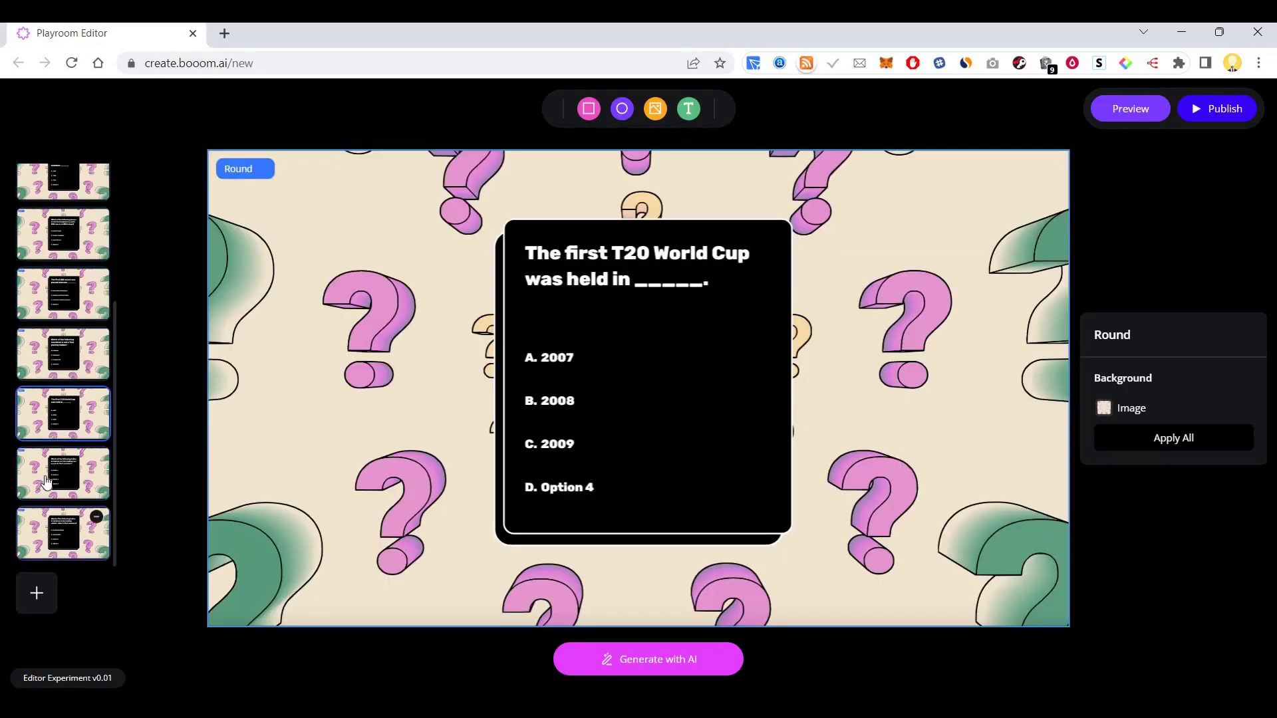
pyautogui.click(46, 477)
pyautogui.click(67, 540)
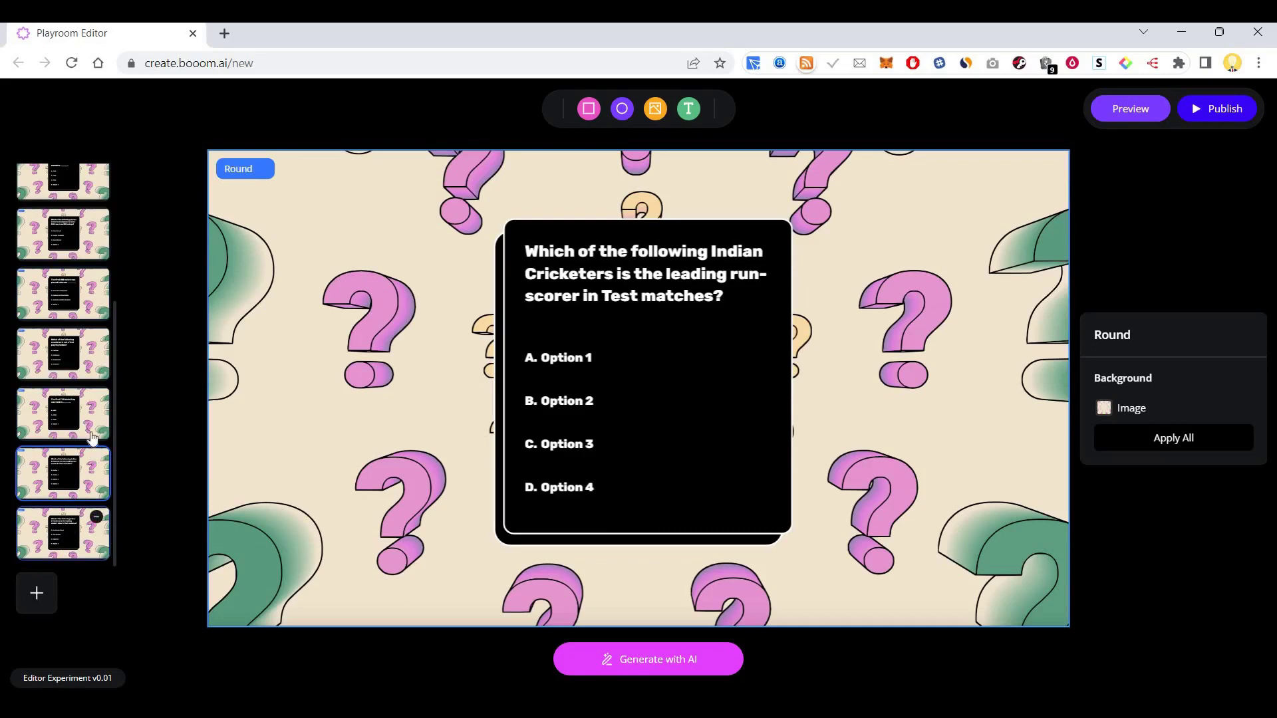
pyautogui.scroll(3, 67, 382)
pyautogui.click(67, 382)
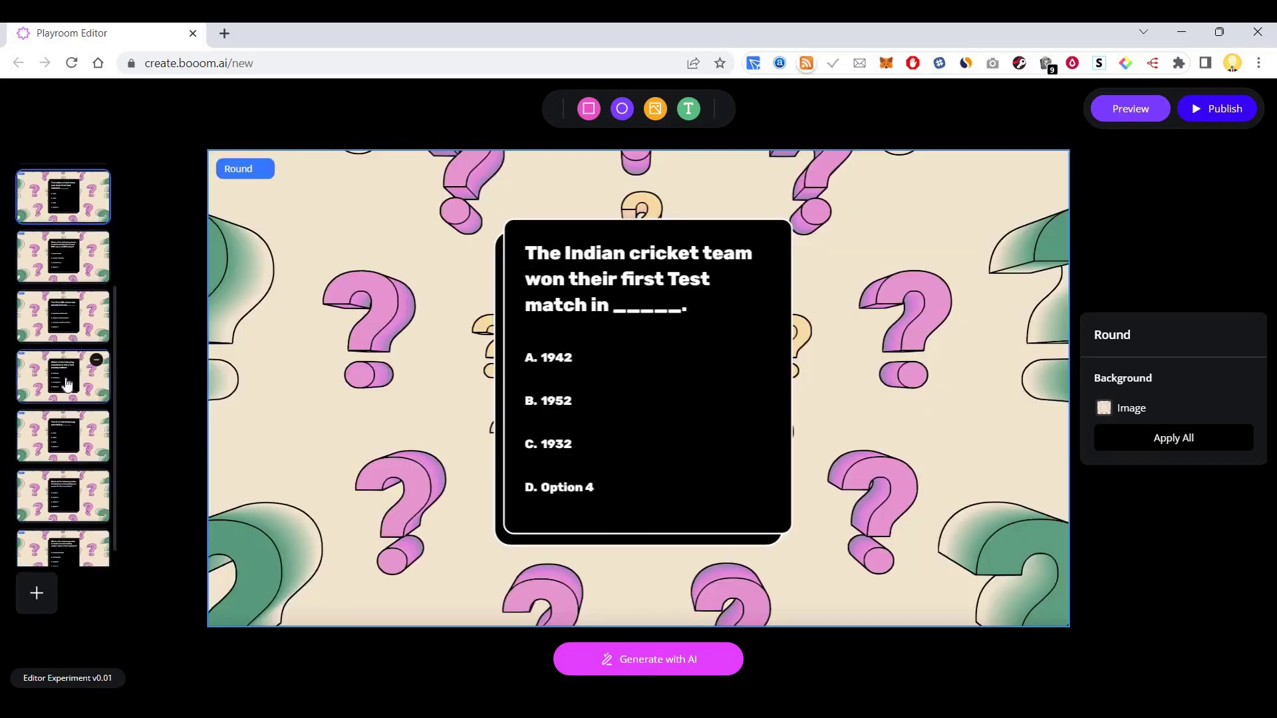